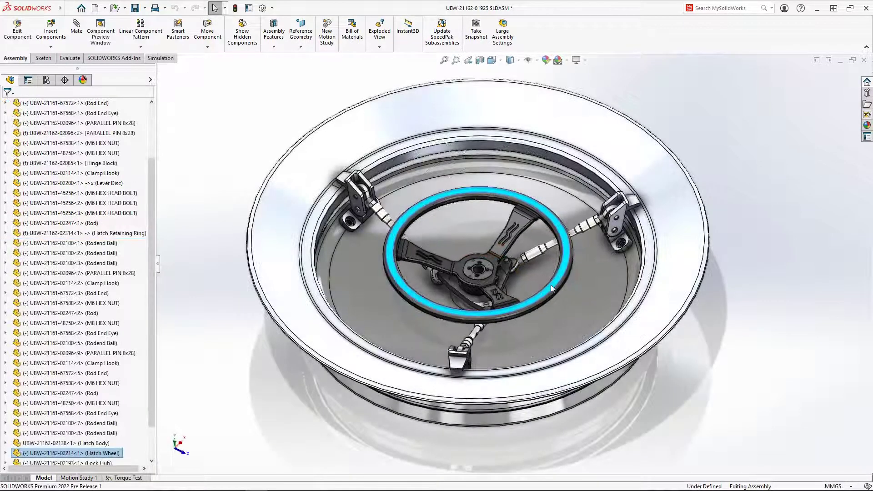
Turn the hatch wheel slightly to check the motion of the clamping mechanism.
mouse_move(552, 289)
mouse_down()
mouse_move(560, 263)
mouse_move(555, 298)
mouse_up()
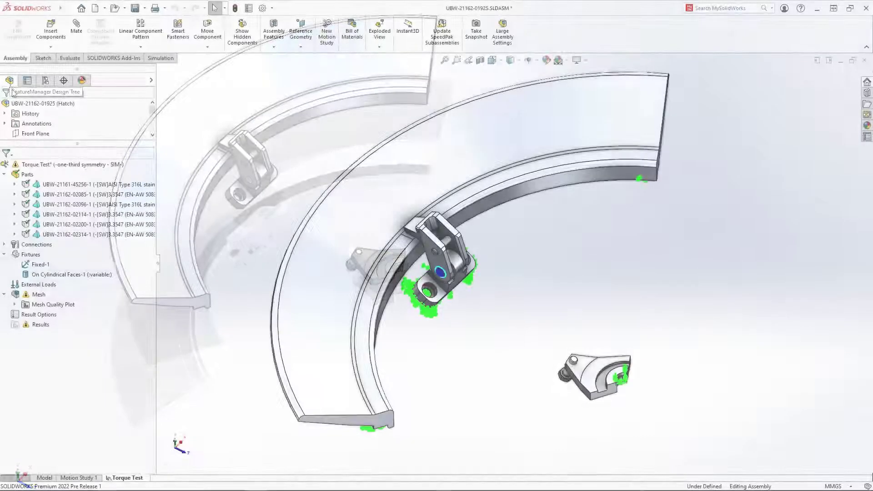
Start a linkage rod connector with spherical end joints on the lever disc's bolt face and the clamp hook's 8 mm parallel pin face.
right_click(58, 245)
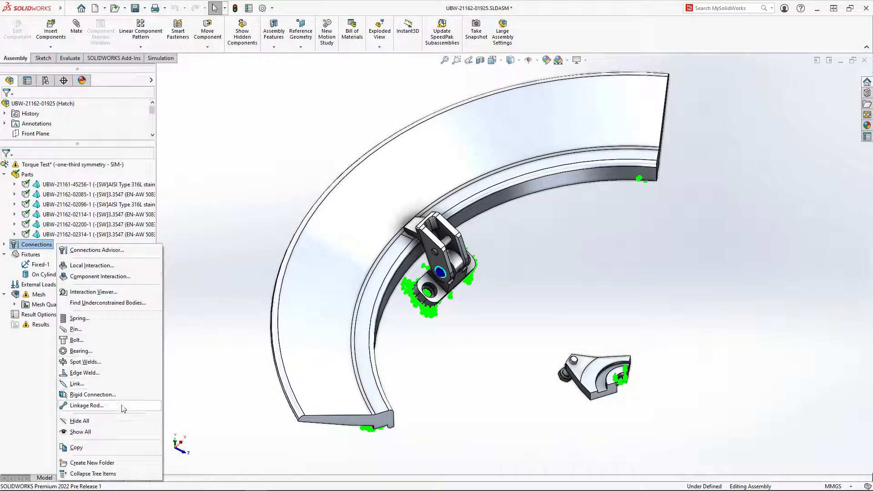
click(86, 405)
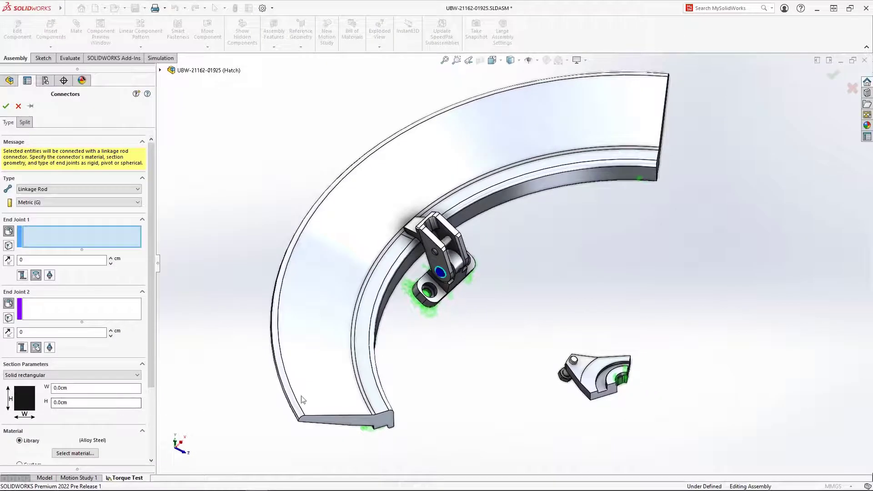
click(571, 361)
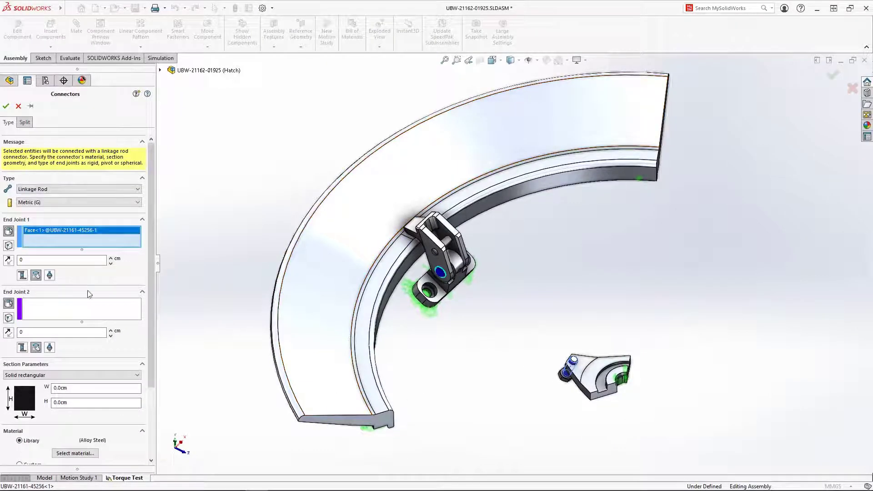
click(50, 275)
click(45, 310)
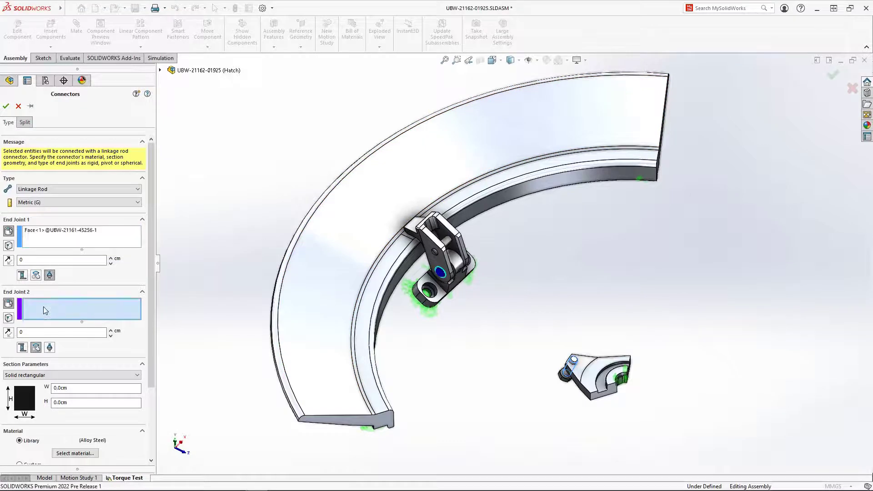
click(446, 245)
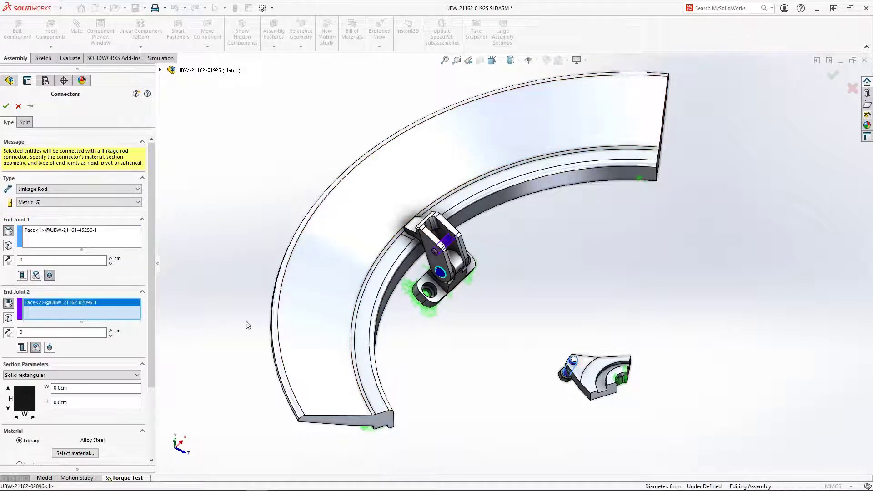
click(50, 347)
Give the linkage rod a solid circular section with a 1 cm radius and create the connector.
click(55, 378)
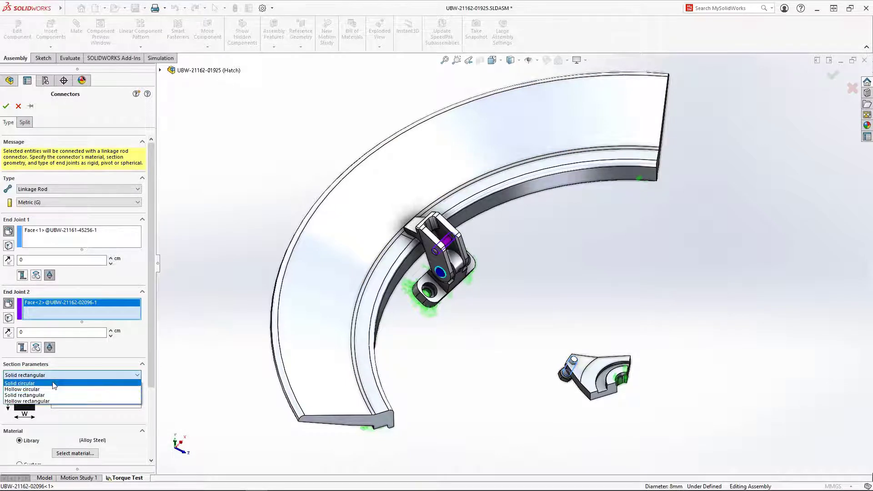
click(54, 383)
text(1)
key(Tab)
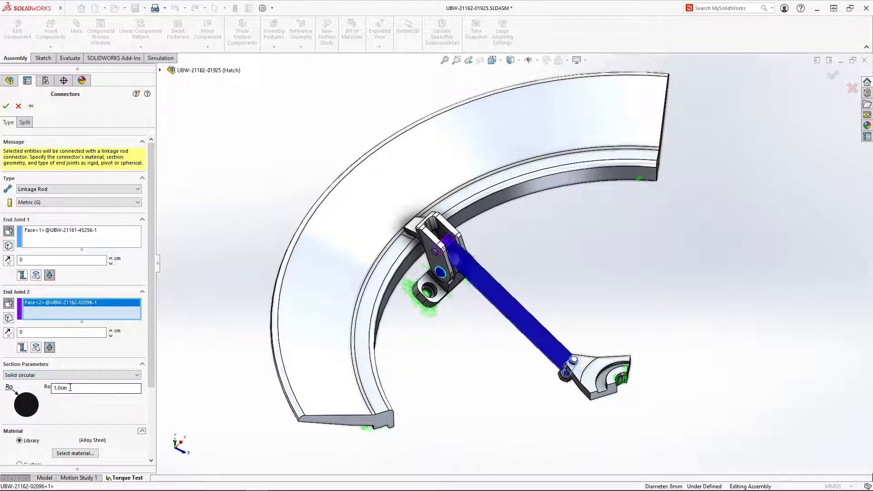
click(6, 106)
Mesh the study with a blended curvature-based mesh, 15 mm maximum and 2 mm minimum element size.
right_click(54, 349)
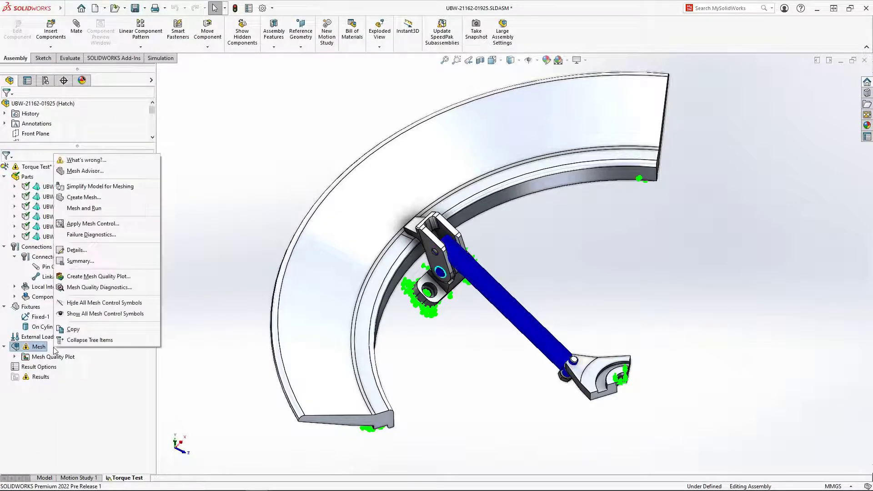
click(67, 200)
click(6, 200)
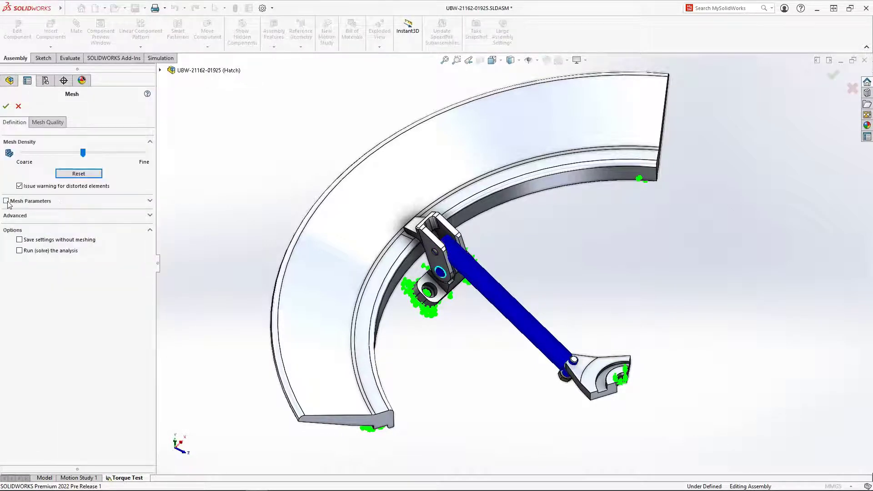
click(60, 258)
double_click(75, 277)
text(2)
key(Tab)
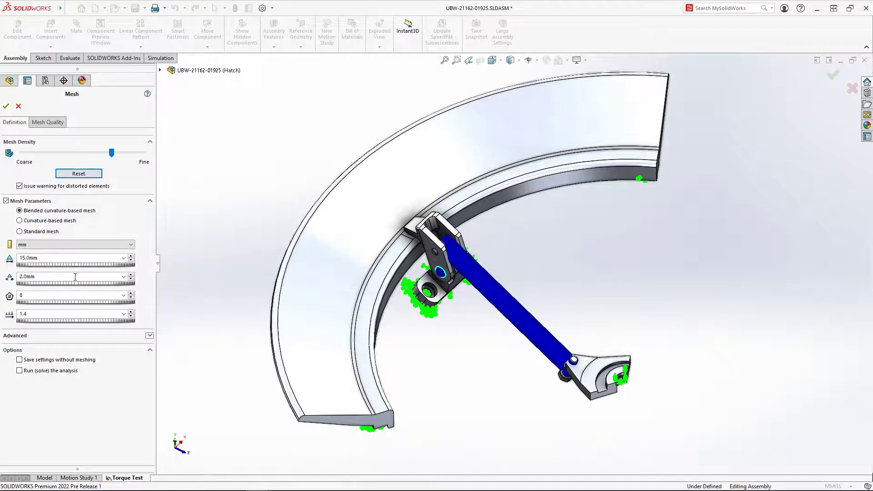
click(6, 107)
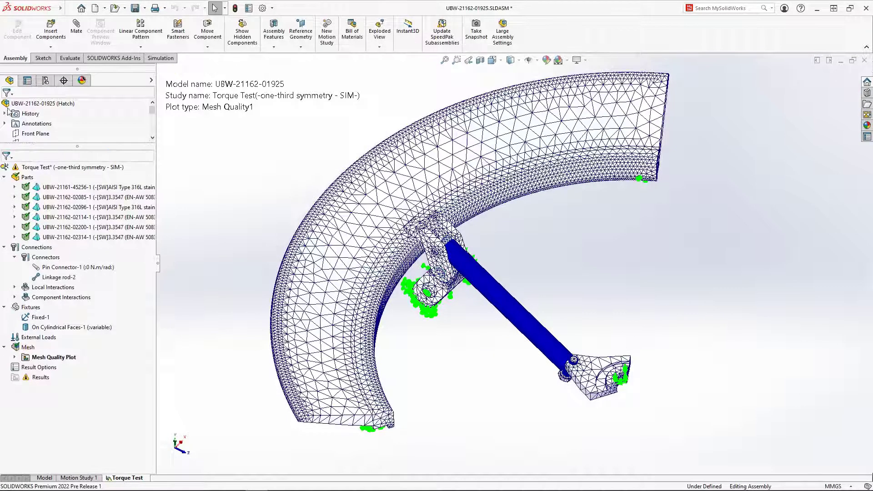
Apply a remesh control to the hatch retaining ring with 20 mm maximum and 18 mm minimum element size.
right_click(57, 240)
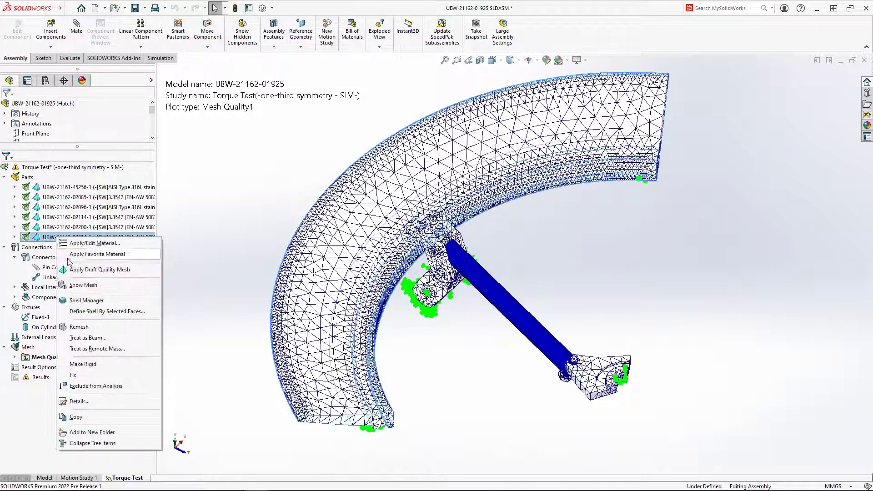
click(86, 326)
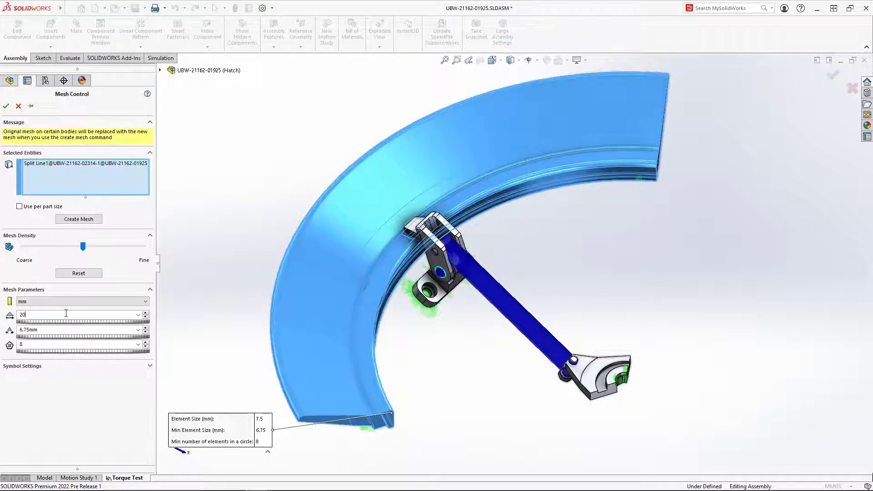
double_click(58, 332)
text(18)
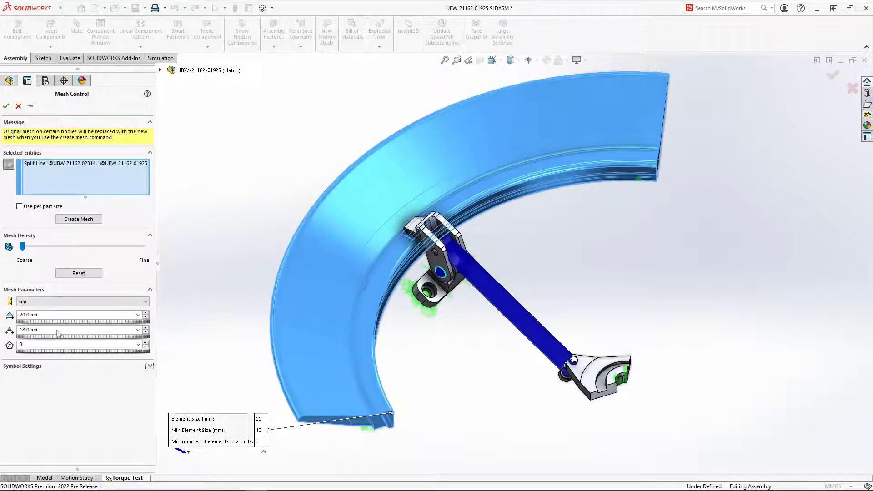
click(6, 105)
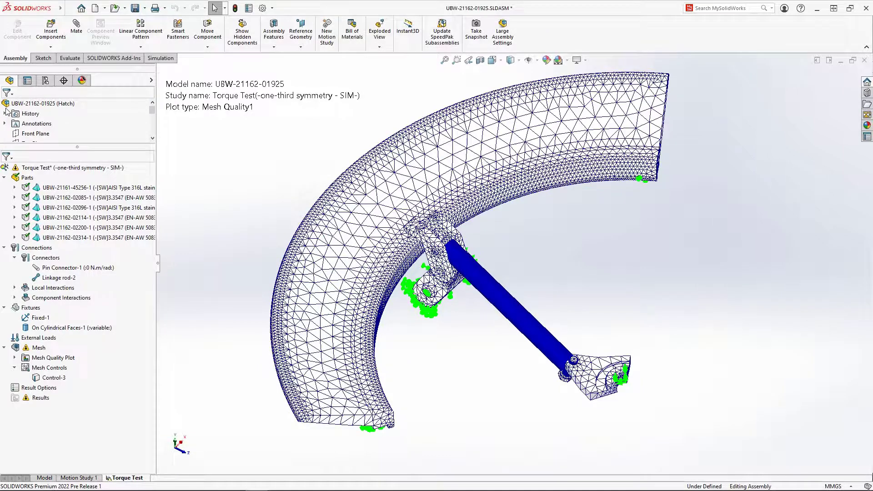
Add a mesh control of 1.5 mm maximum and 1.35 mm minimum element size on the contacting faces of the clamp hook and retaining ring.
right_click(39, 348)
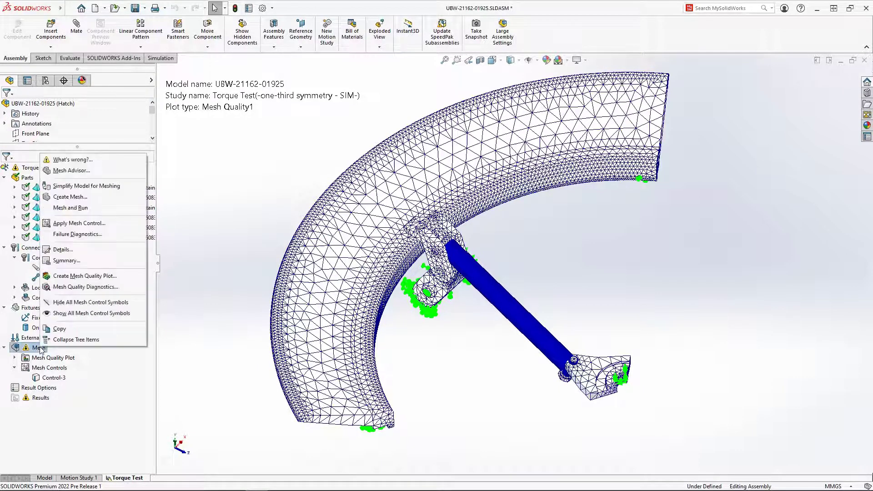
click(128, 223)
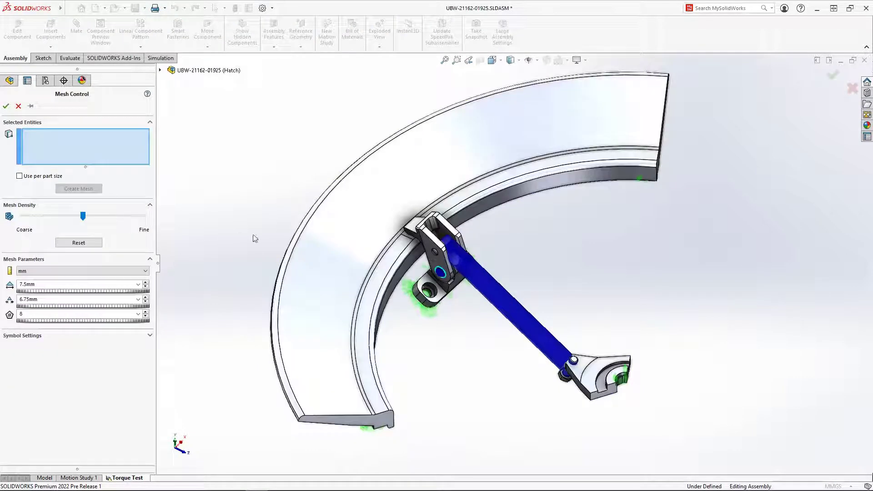
click(403, 229)
click(407, 236)
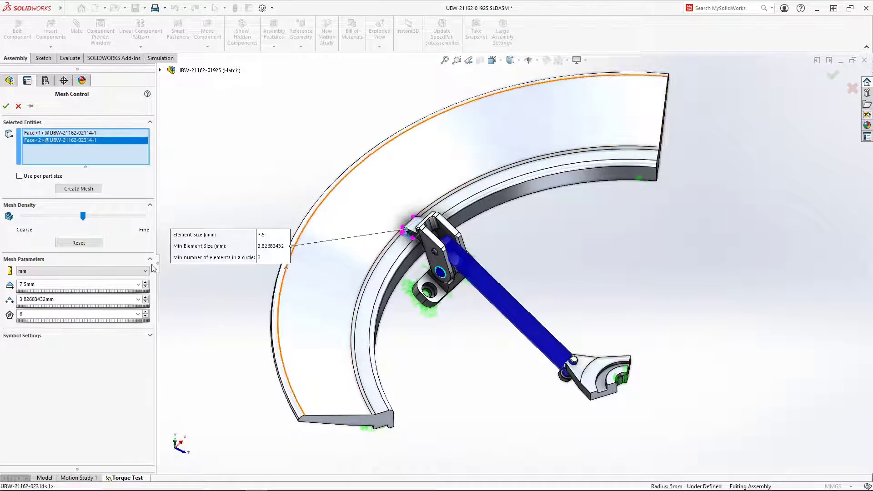
click(40, 284)
text(1.35mm)
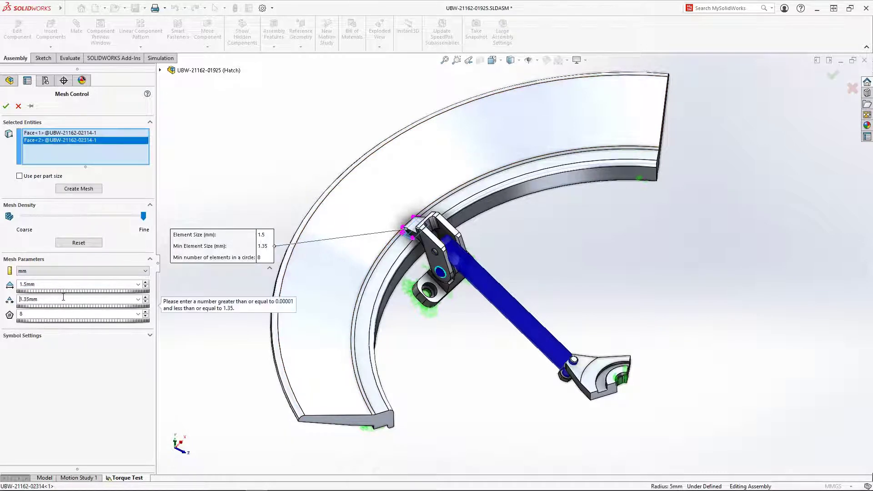
click(6, 105)
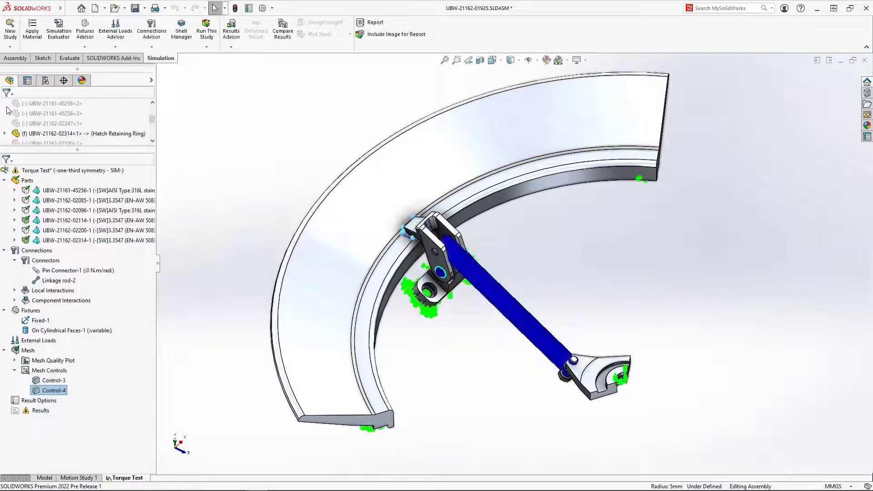
Regenerate the study mesh with the existing global mesh parameters to include both mesh controls.
right_click(36, 350)
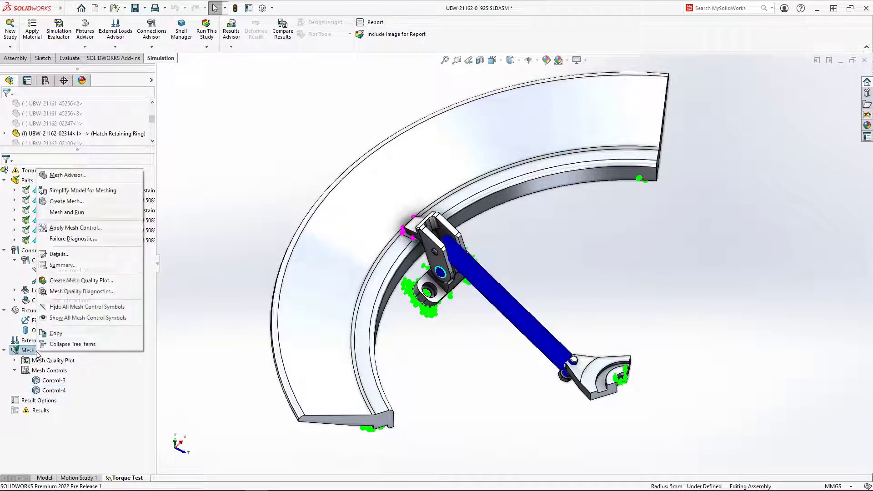
click(87, 203)
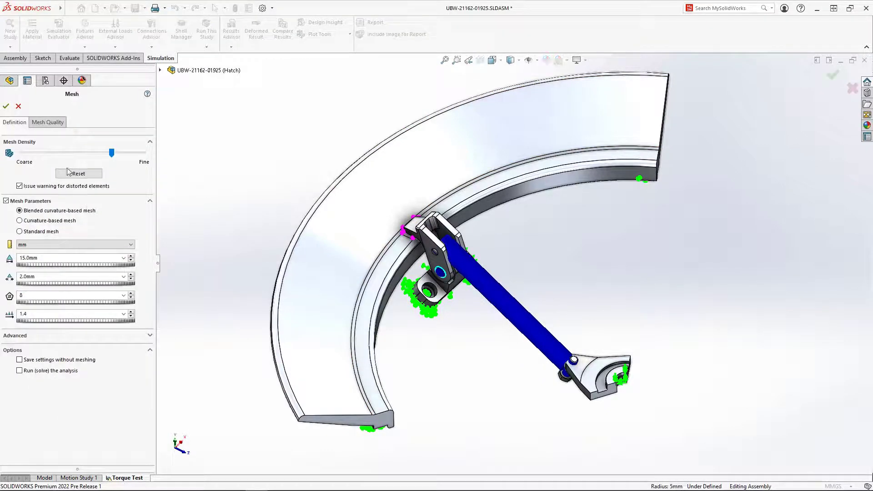
click(7, 107)
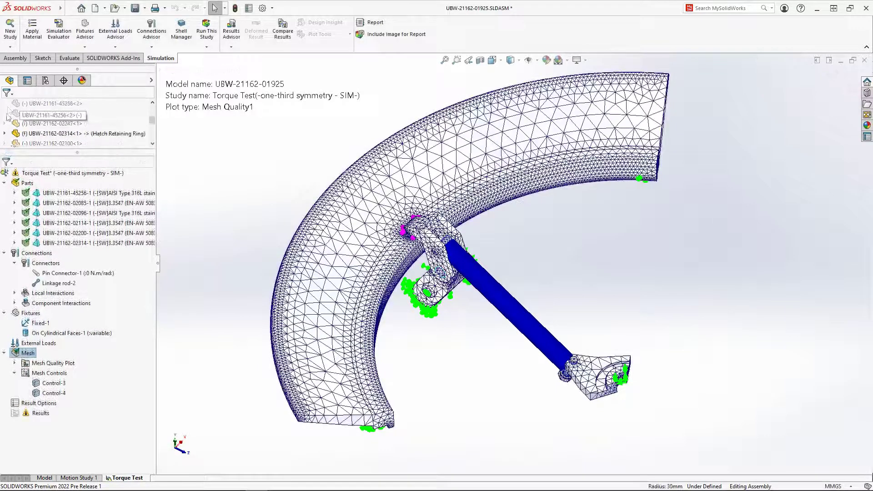
Apply a reversed 5.5 N.m torque to the lever disc's outer cylindrical groove face, using the same face as the axis reference.
right_click(64, 344)
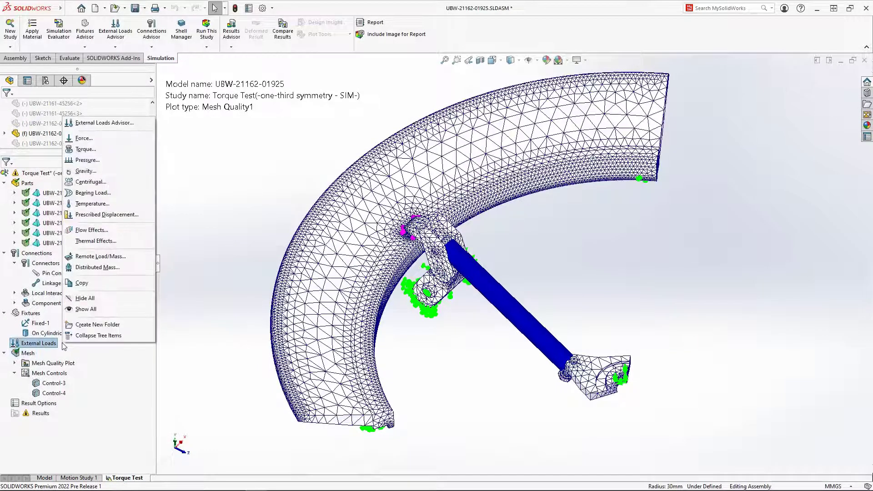
click(108, 150)
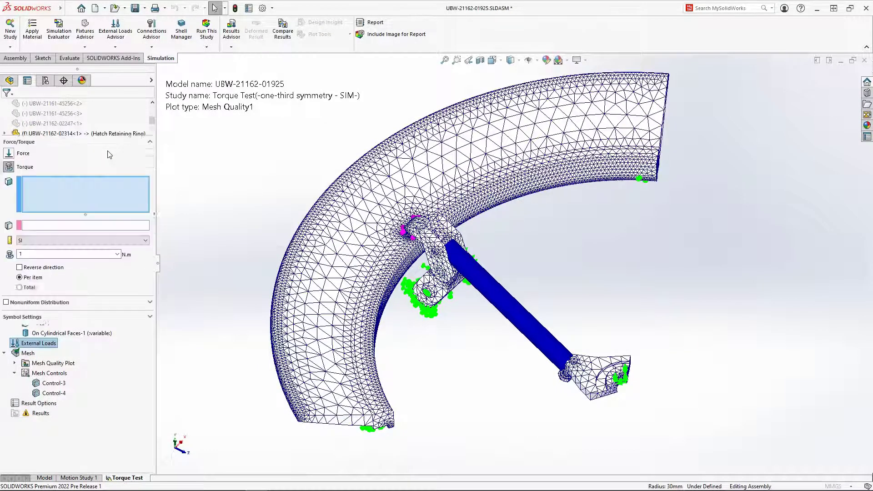
right_drag(527, 376, 525, 311)
drag(523, 310, 666, 422)
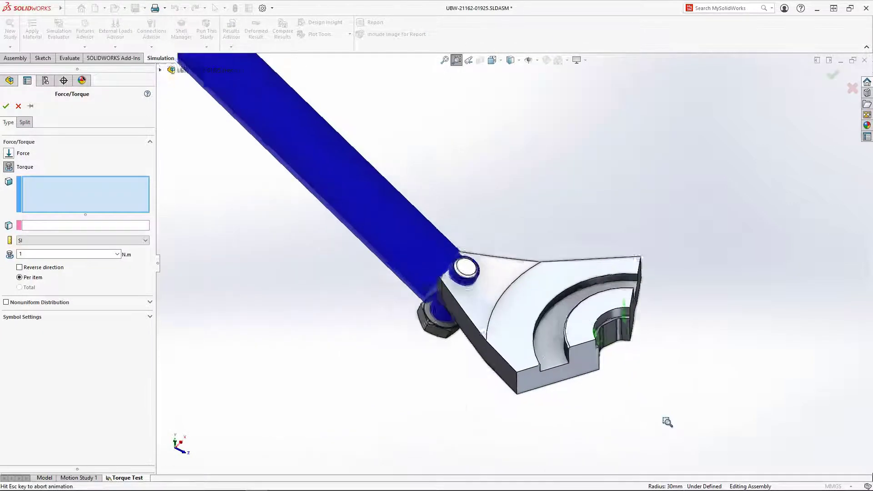
click(527, 291)
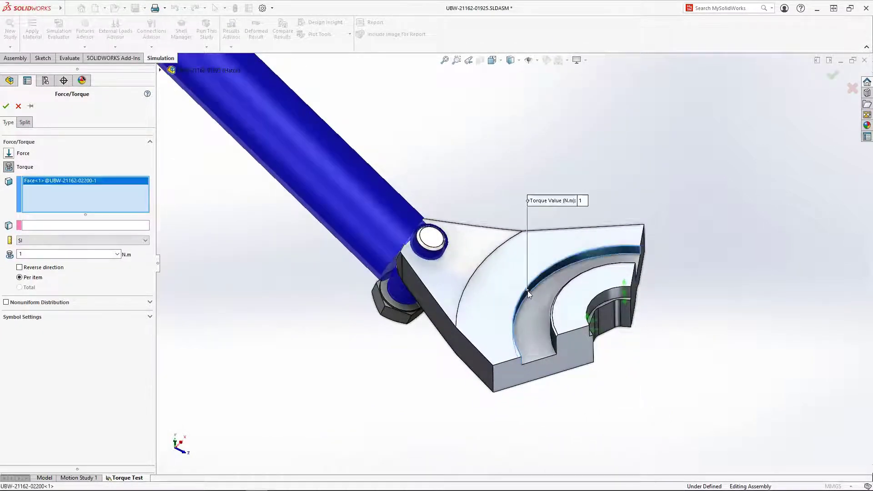
click(527, 291)
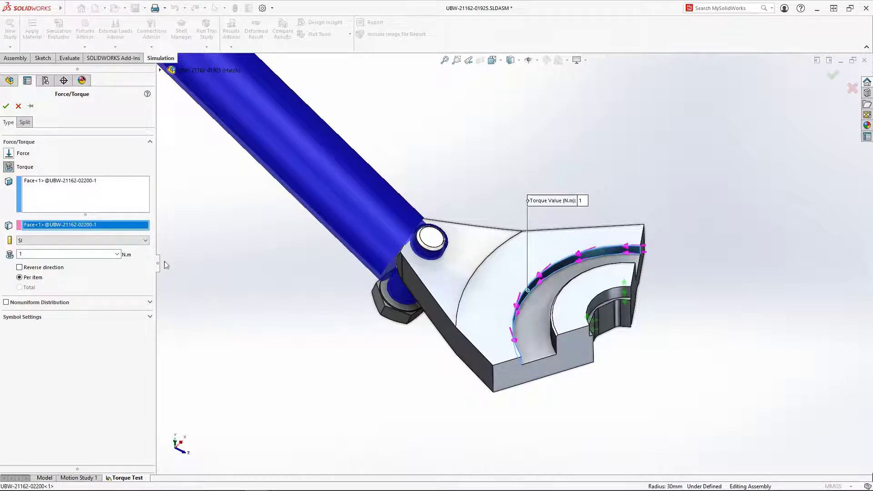
double_click(33, 255)
text(5.5)
click(19, 267)
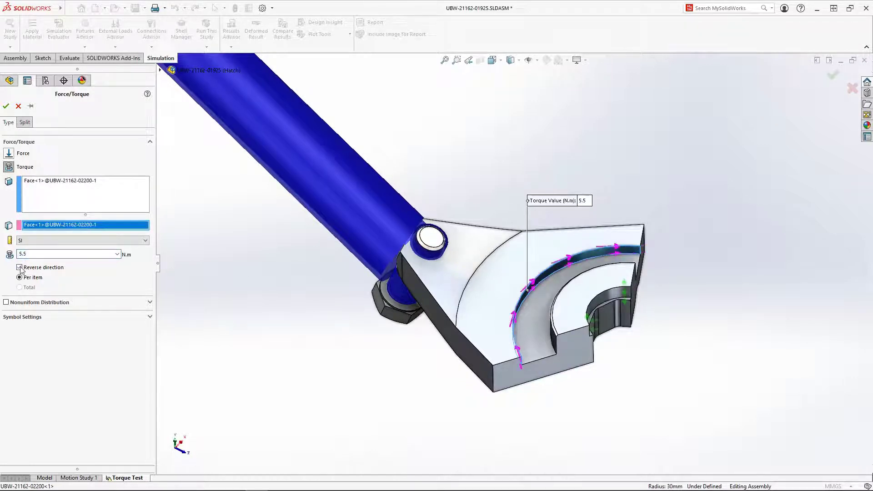
click(5, 106)
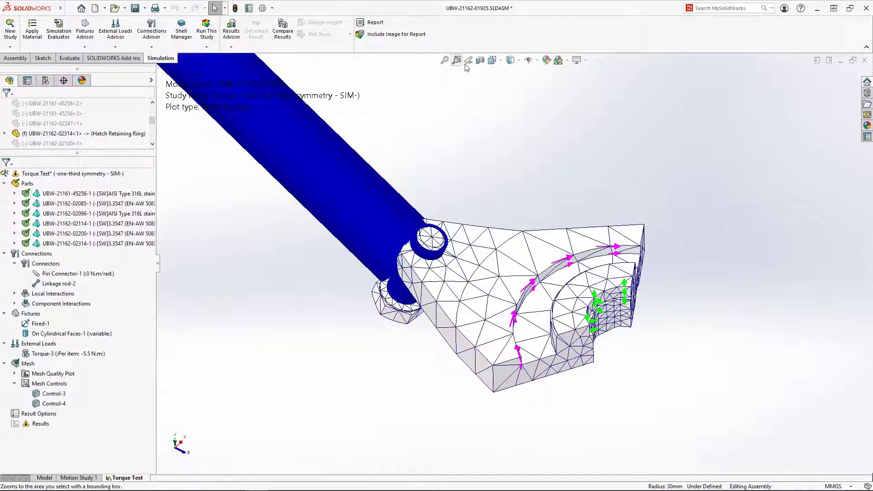
Return to the full model view and run the Torque Test study.
click(468, 60)
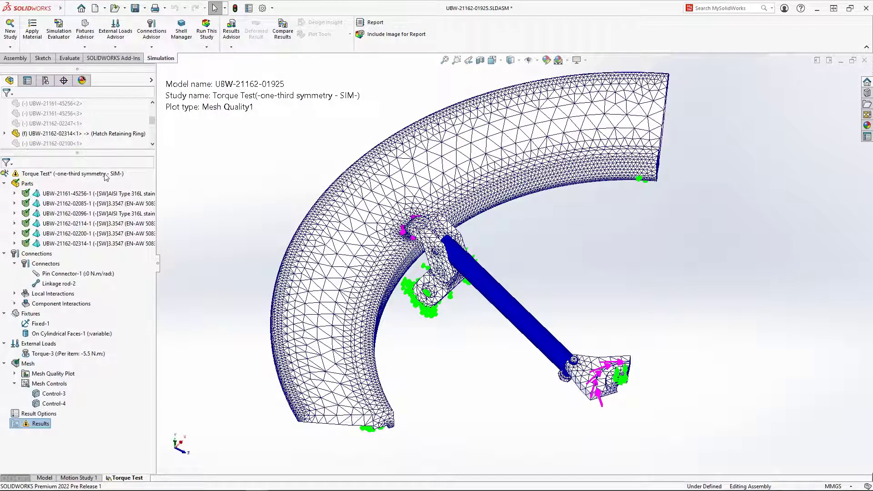
right_click(106, 175)
click(147, 195)
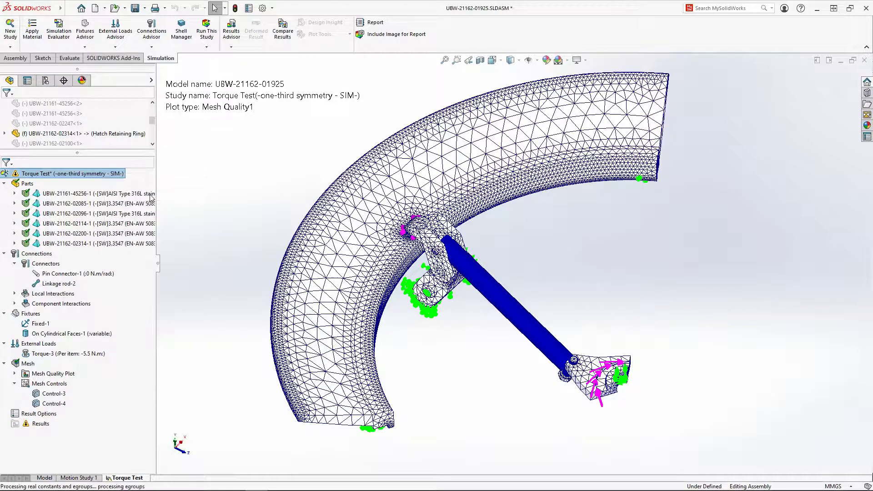
List the connector forces for all connectors in the study results.
right_click(38, 429)
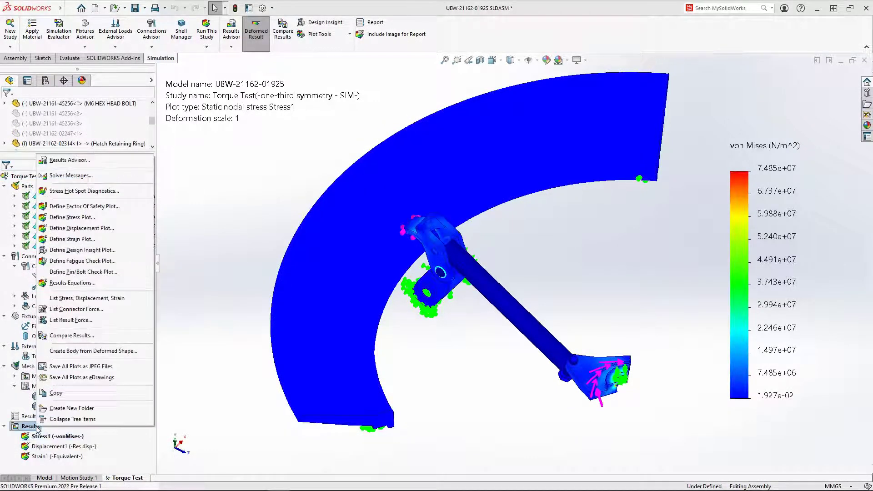
click(104, 308)
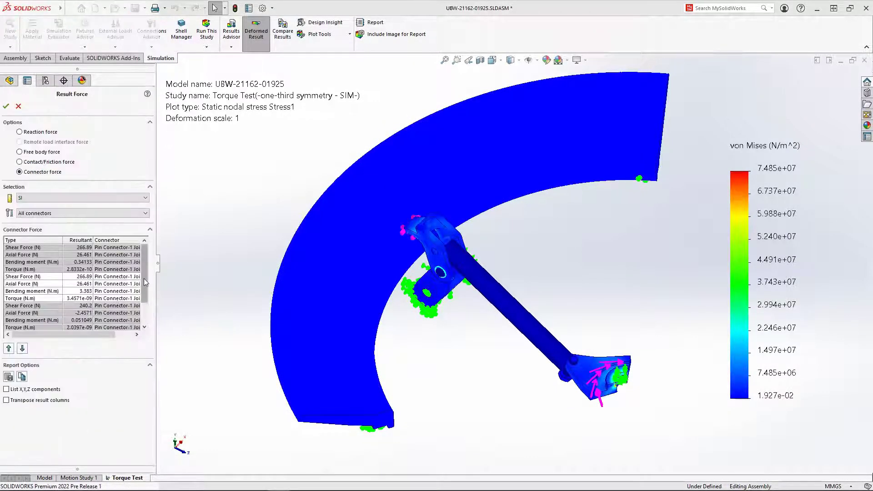
Review the connector forces down to the Linkage rod-2 entries, and close the connector force list.
scroll(140, 305, down, 2)
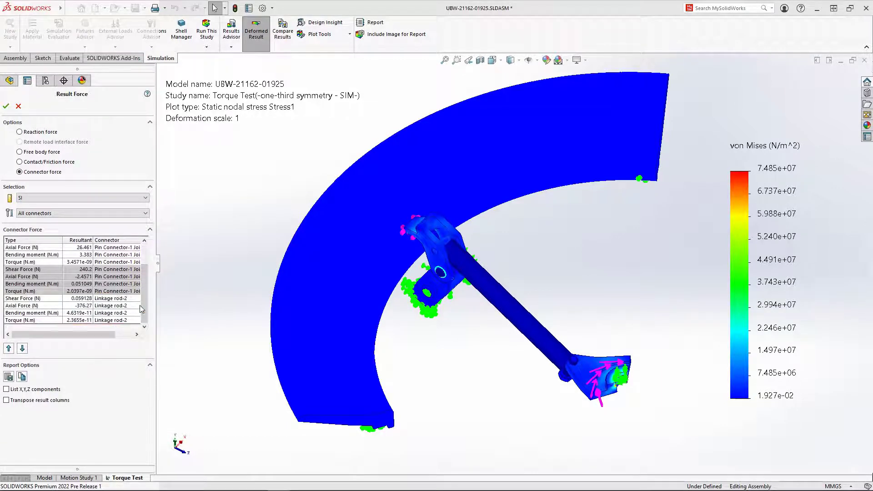
click(5, 106)
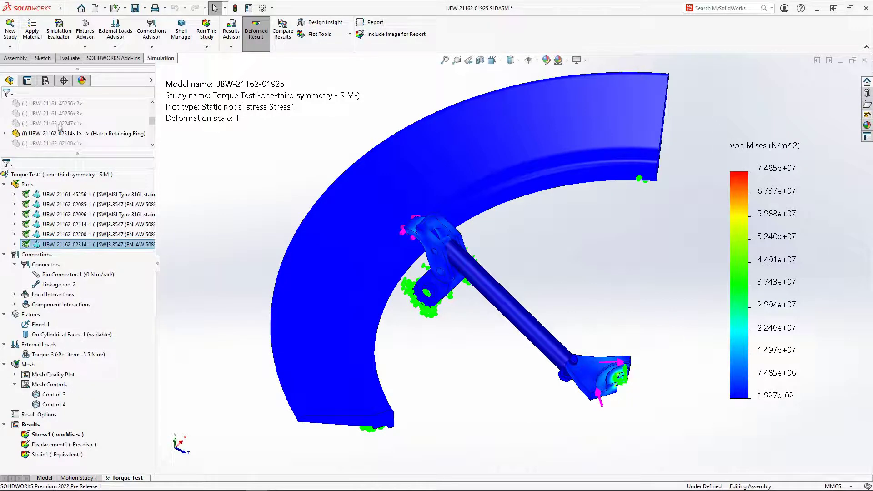
List the contact/friction force on the hatch retaining ring face under the clamp hook tip, and close the result force listing.
right_drag(254, 192, 251, 153)
drag(307, 177, 503, 265)
middle_drag(595, 267, 605, 250)
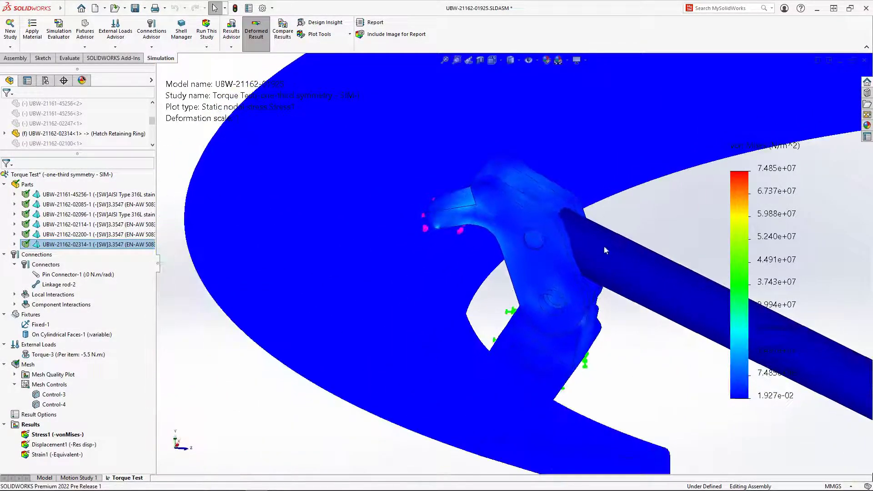
right_click(31, 427)
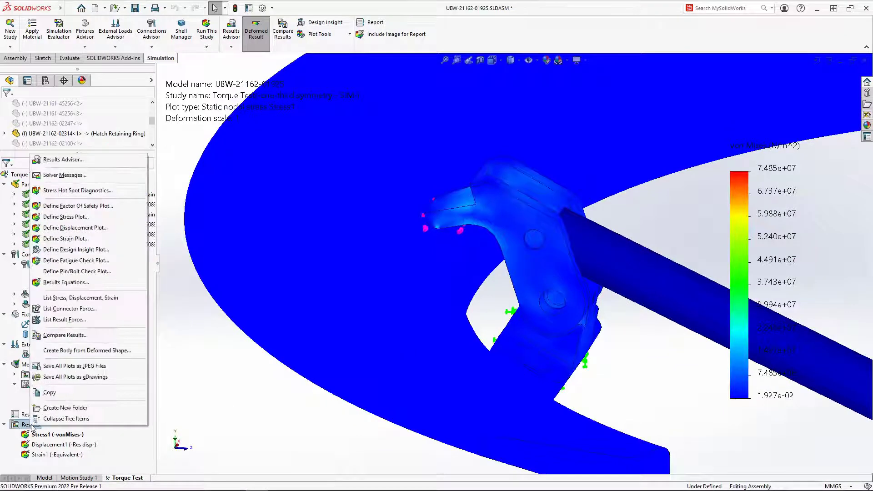
click(75, 324)
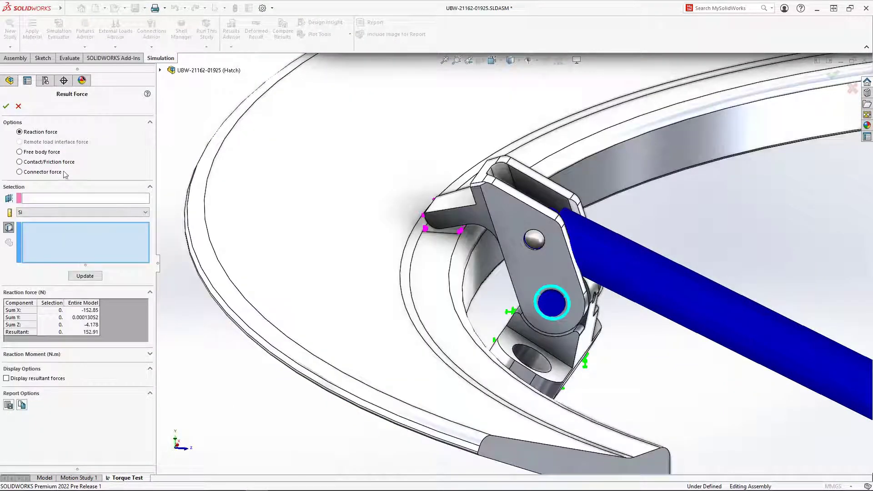
click(66, 164)
click(453, 232)
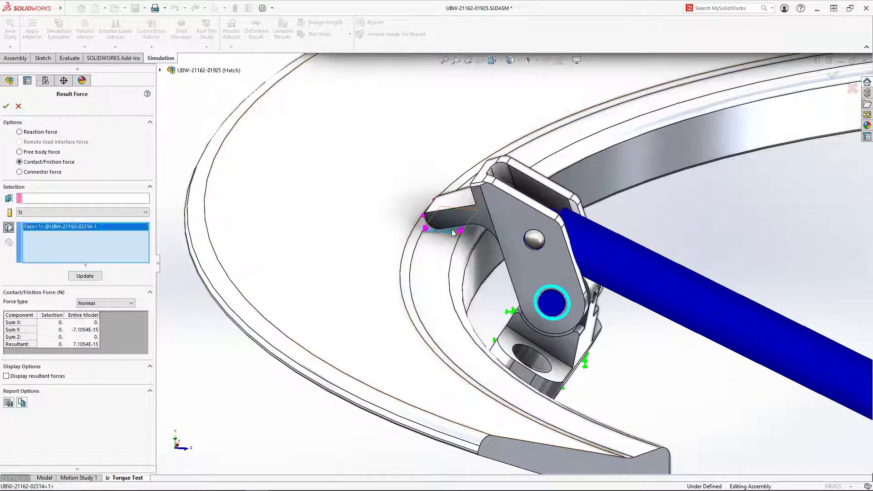
click(93, 277)
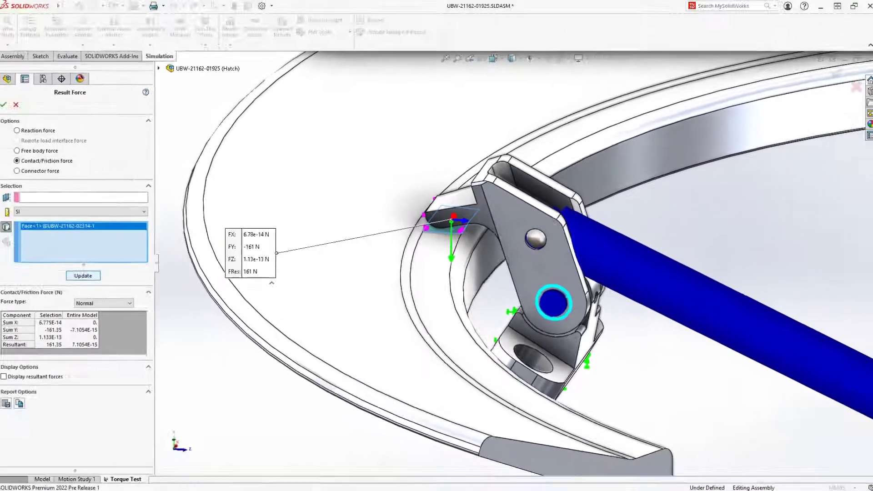
click(5, 105)
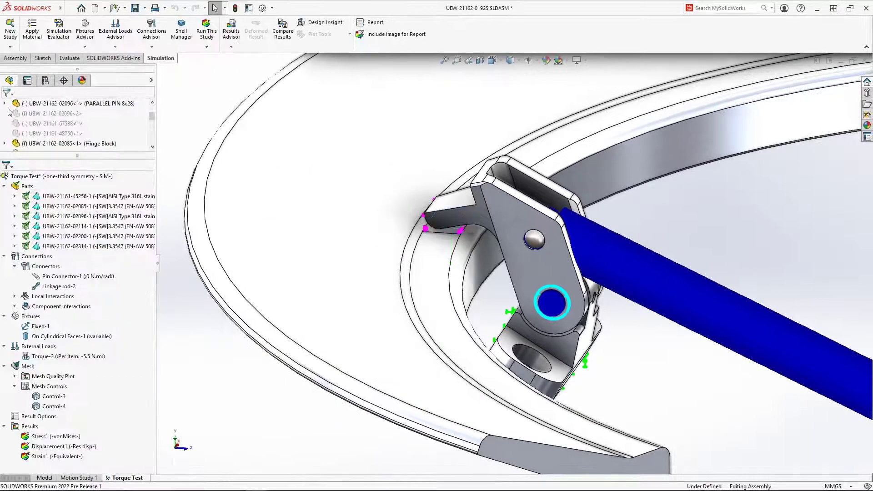
Switch the clamp hook to its 30mm configuration and rerun the Torque Test study.
right_click(516, 216)
click(613, 121)
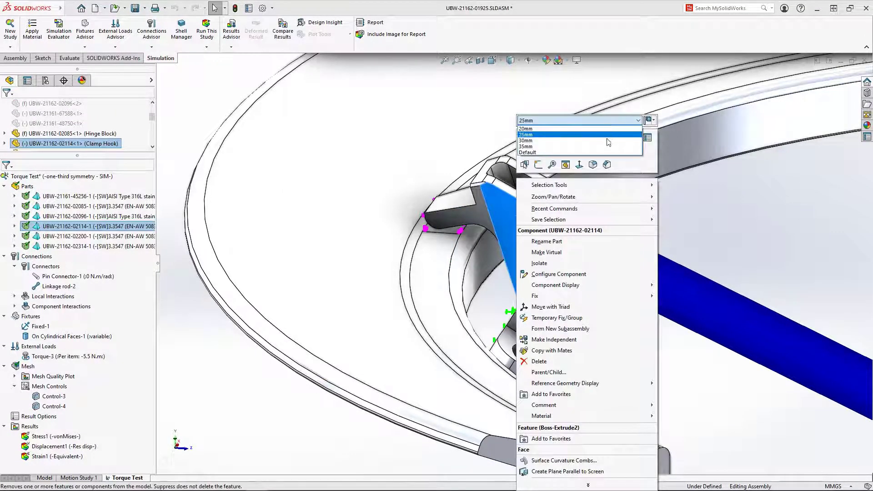
click(608, 141)
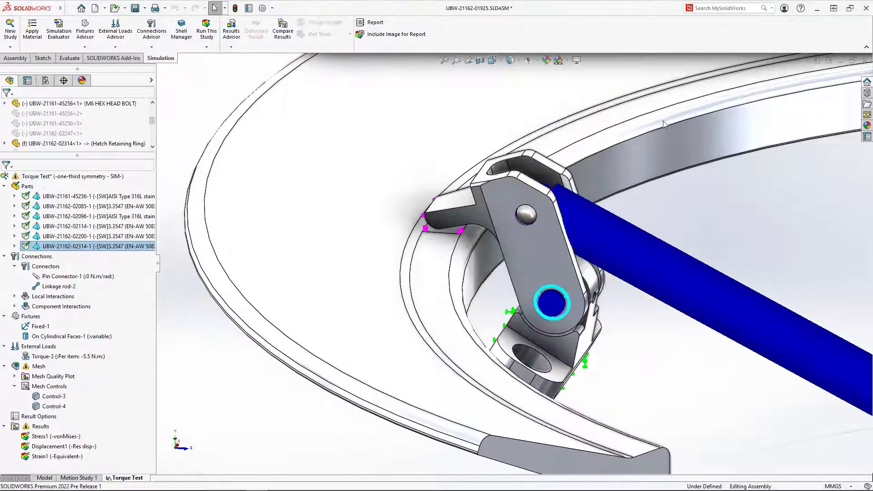
right_click(89, 178)
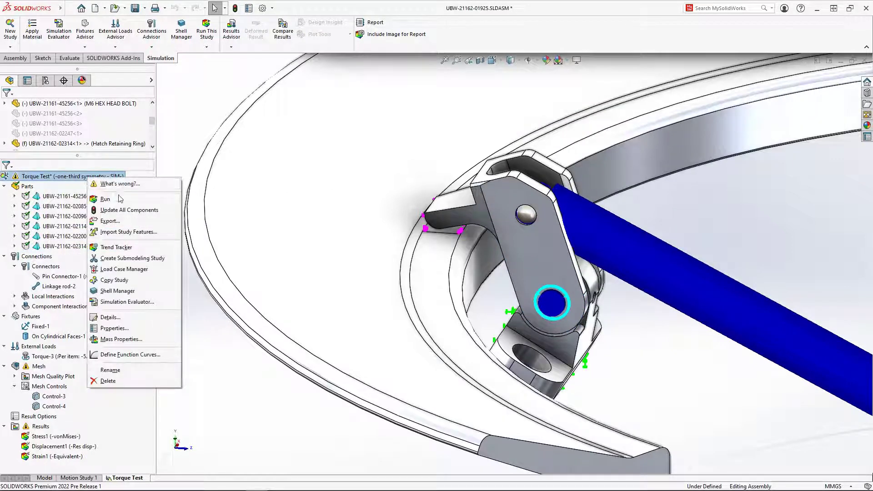
click(105, 198)
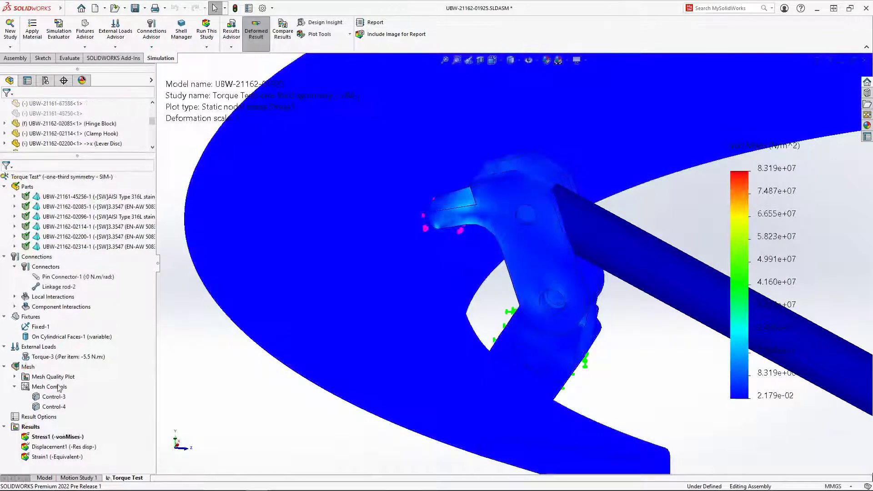
List the contact/friction force on the same retaining ring face for the 30mm clamp hook configuration.
right_click(44, 424)
click(61, 321)
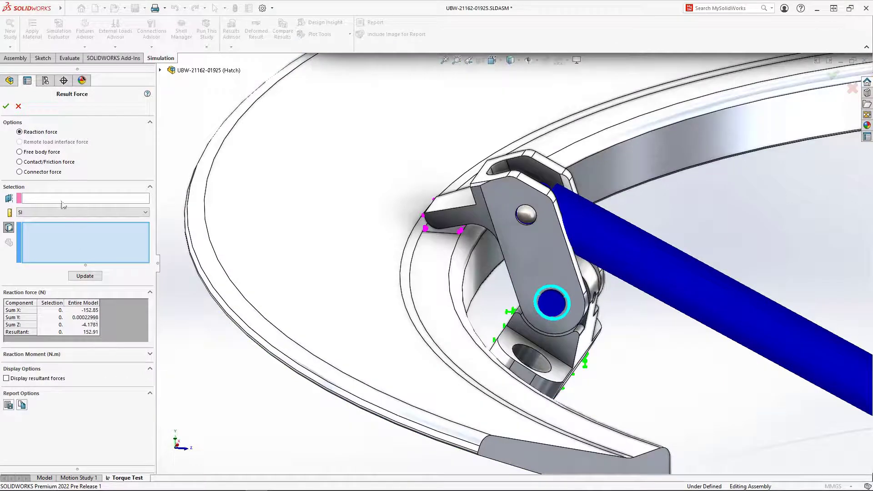
click(42, 164)
click(452, 222)
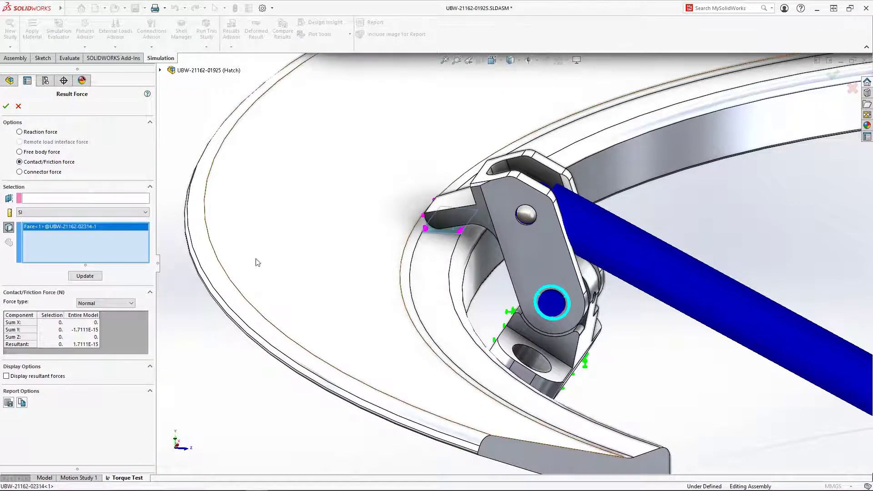
click(85, 276)
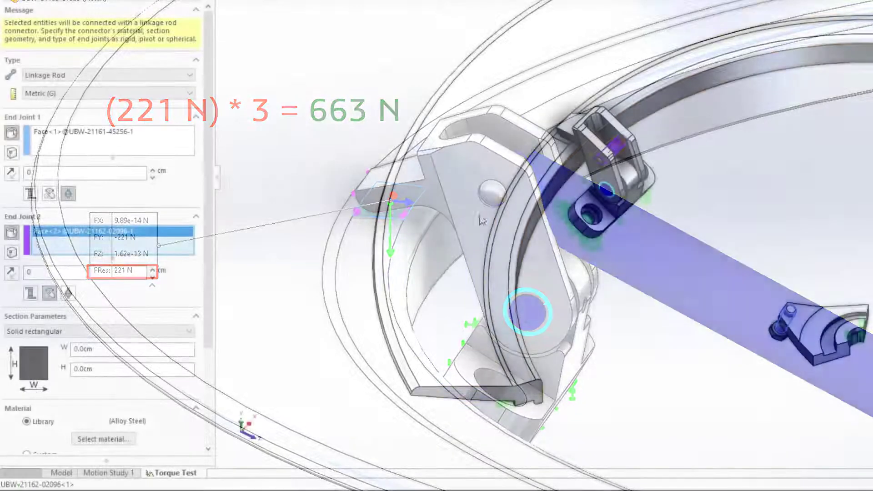
Give the linkage rod connector a spherical second end joint and a solid circular section with a 1 cm radius.
click(69, 294)
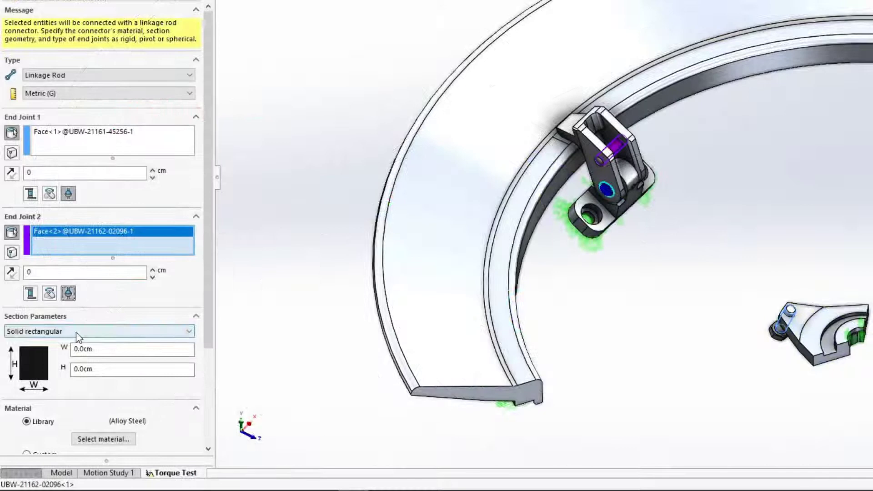
click(76, 332)
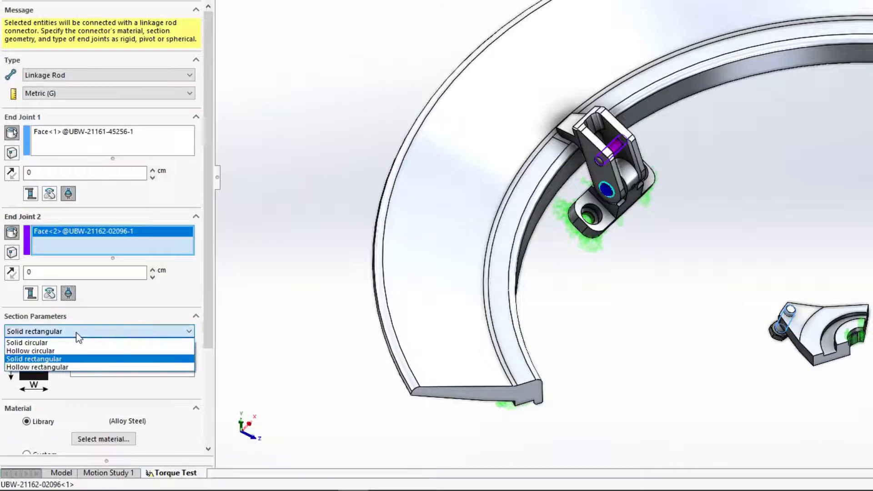
click(74, 344)
text(1)
key(Tab)
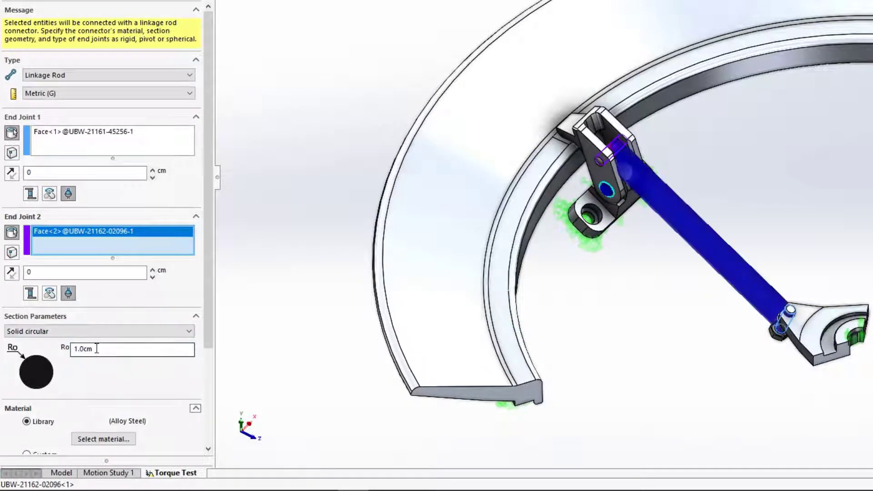